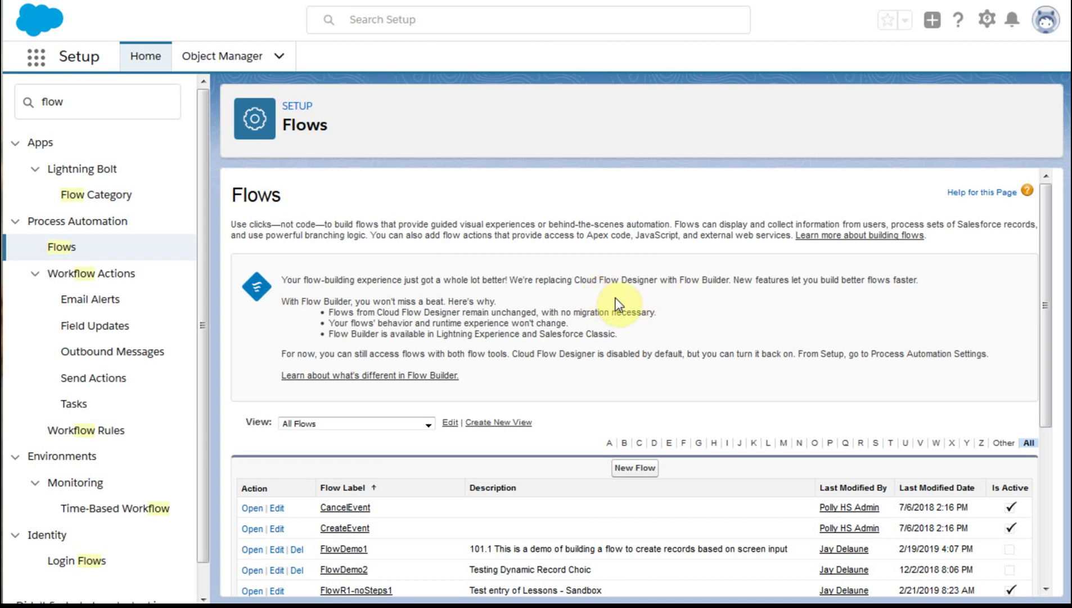
# Scroll the Flows list down to the FlowR1-noSteps1 flow and select it
pyautogui.click(1043, 235)
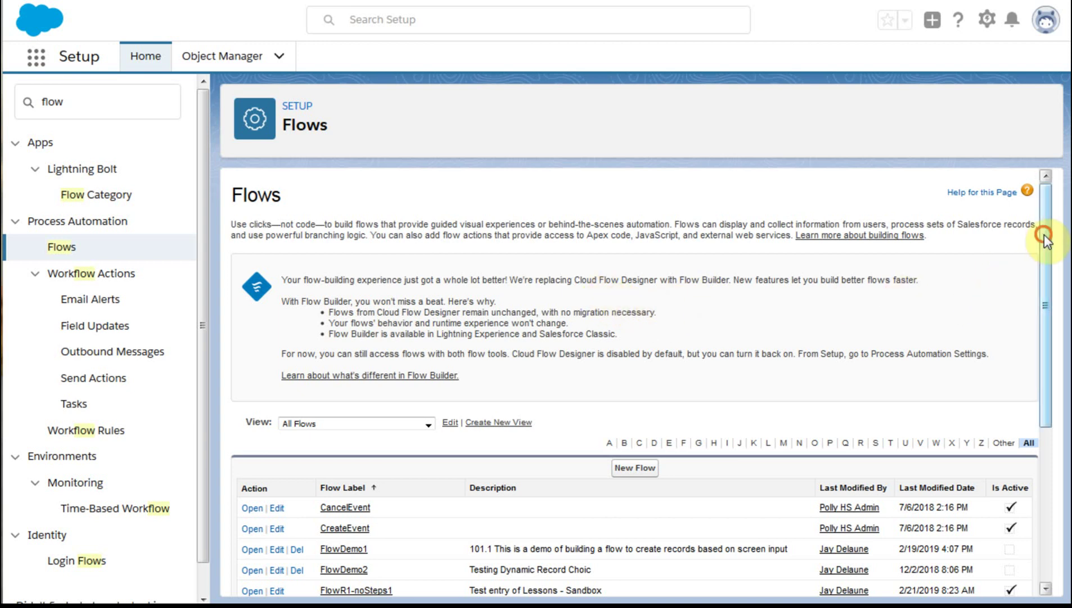
pyautogui.moveTo(1044, 233); pyautogui.dragTo(1058, 333)
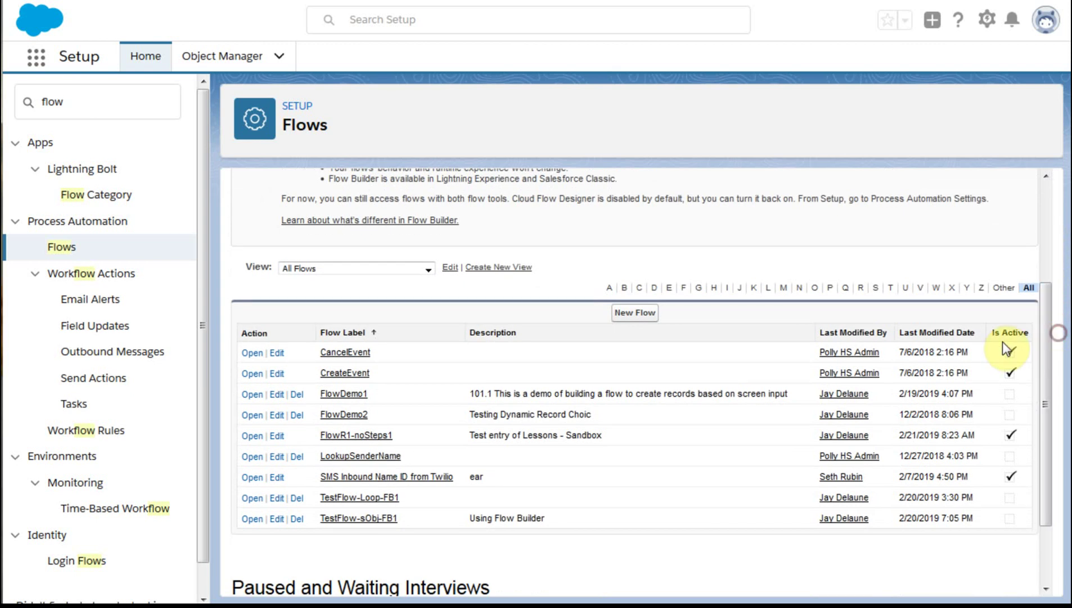
pyautogui.click(252, 438)
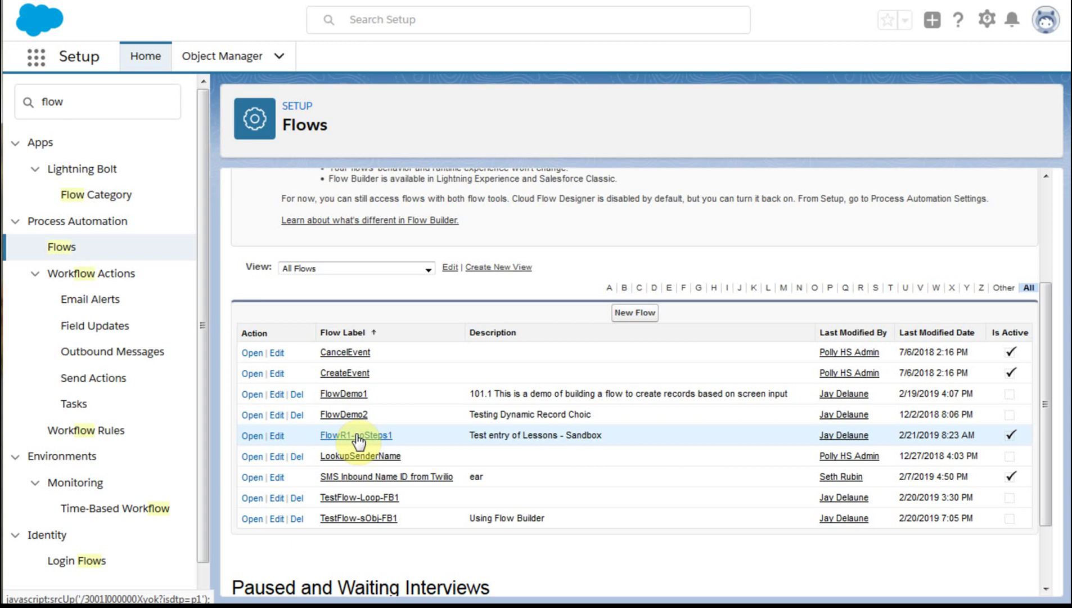
# Open FlowR1-noSteps1's Flow Detail page and open version 6 from its Flow Versions table
pyautogui.click(356, 435)
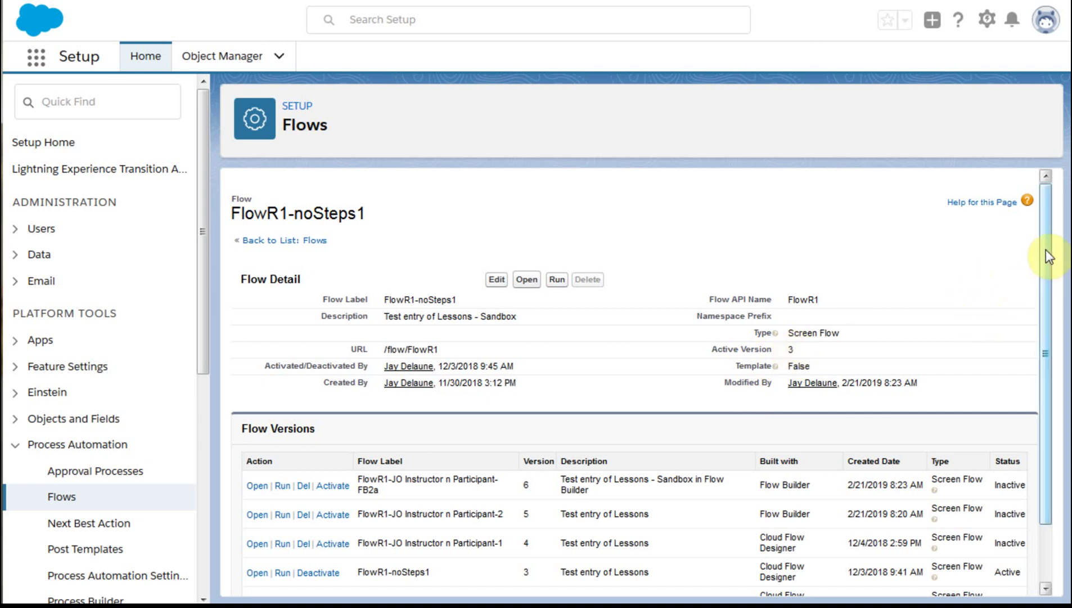
pyautogui.scroll(-2, 1047, 256)
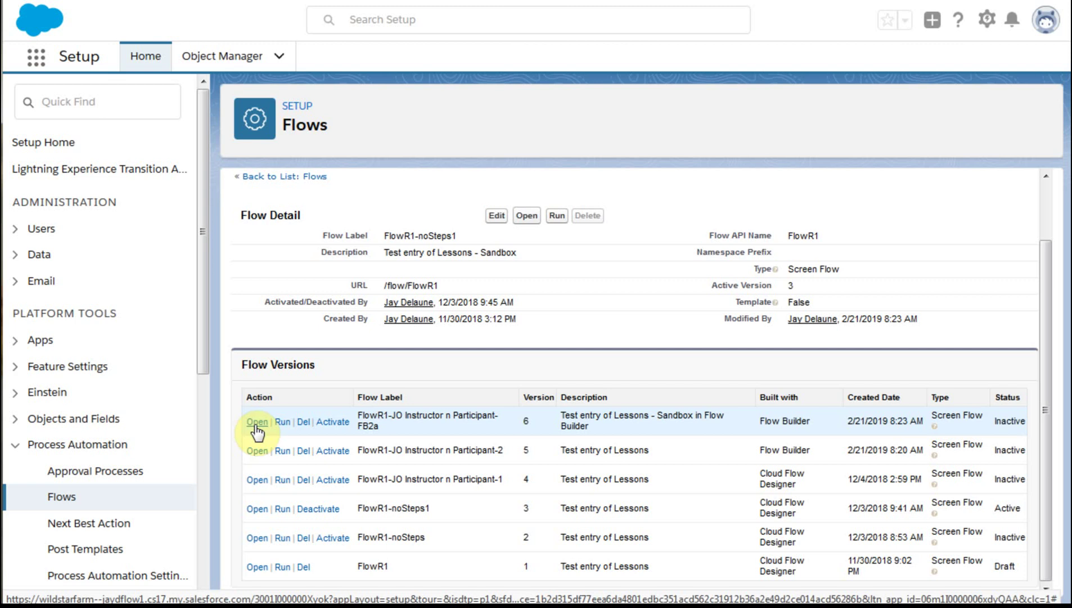
pyautogui.click(257, 422)
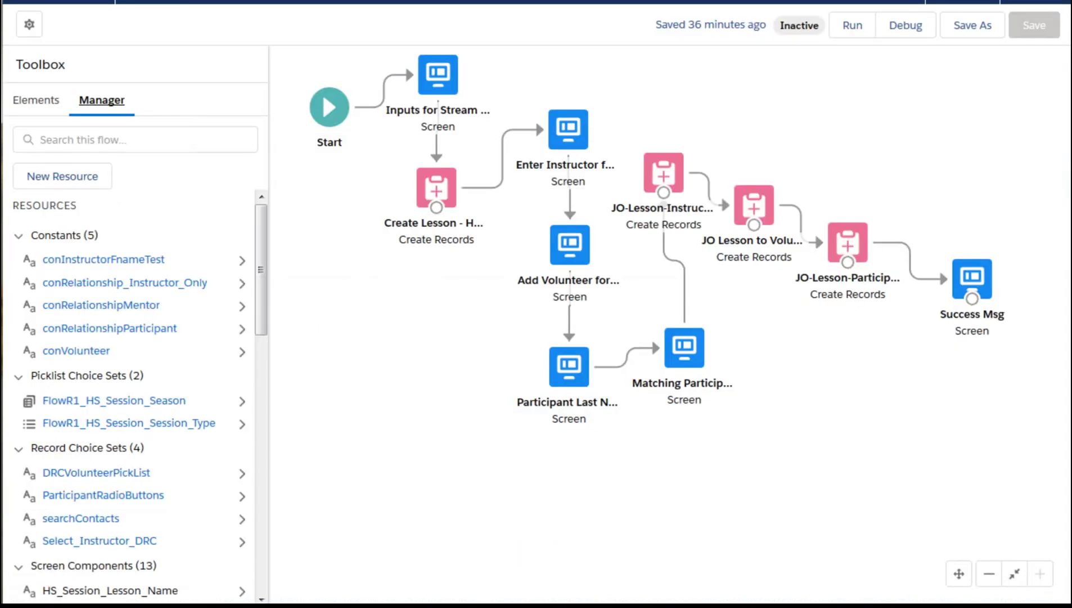
# Show the Elements toolbox, then view version 6's properties and cancel without changes
pyautogui.click(36, 102)
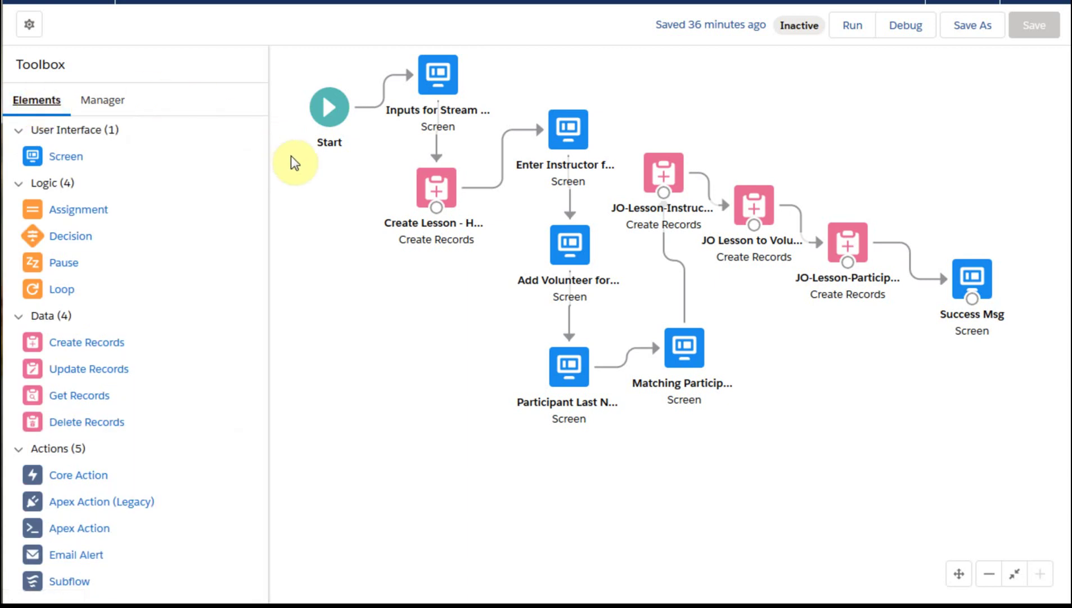
pyautogui.click(29, 30)
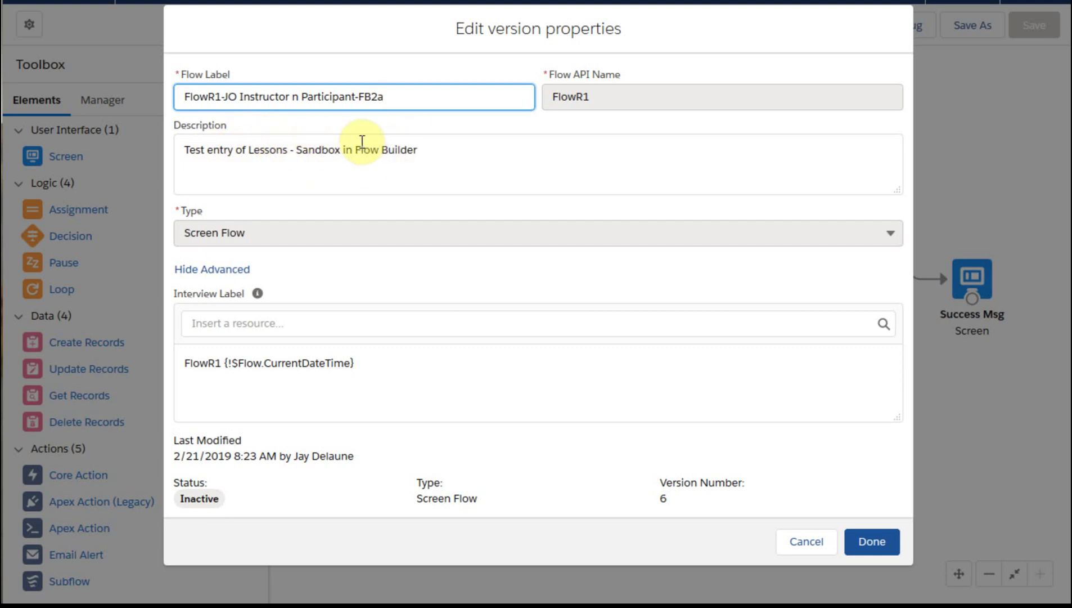
pyautogui.click(810, 545)
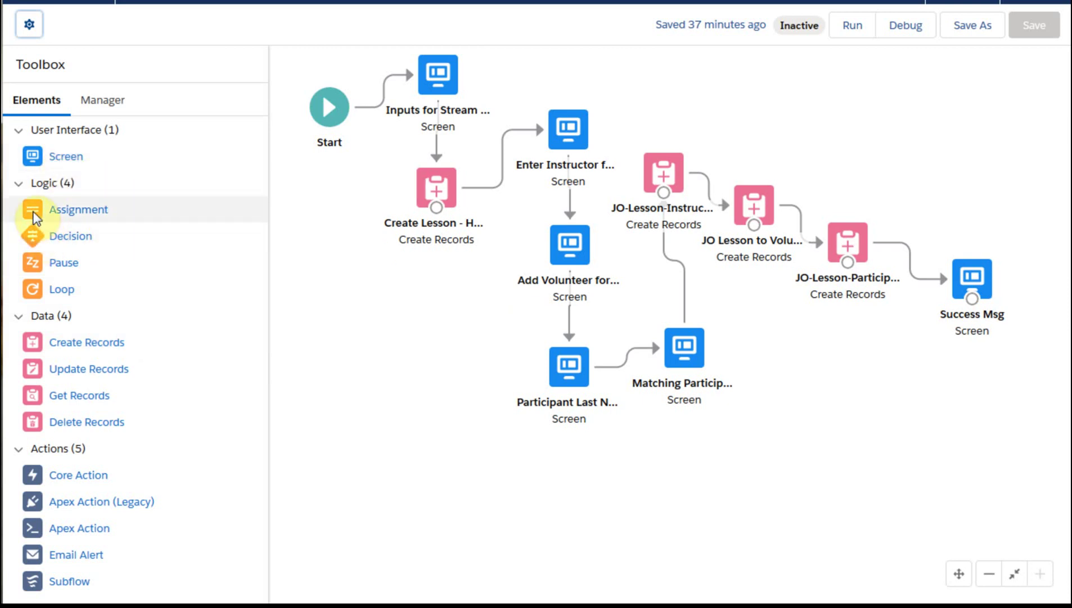
pyautogui.moveTo(37, 218); pyautogui.dragTo(312, 348)
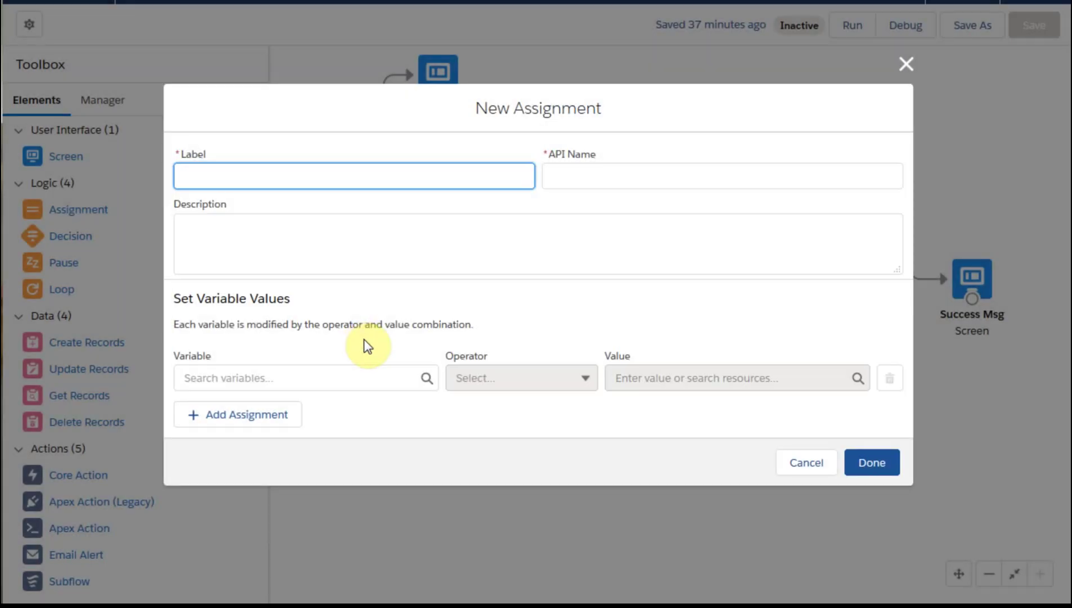
pyautogui.click(906, 64)
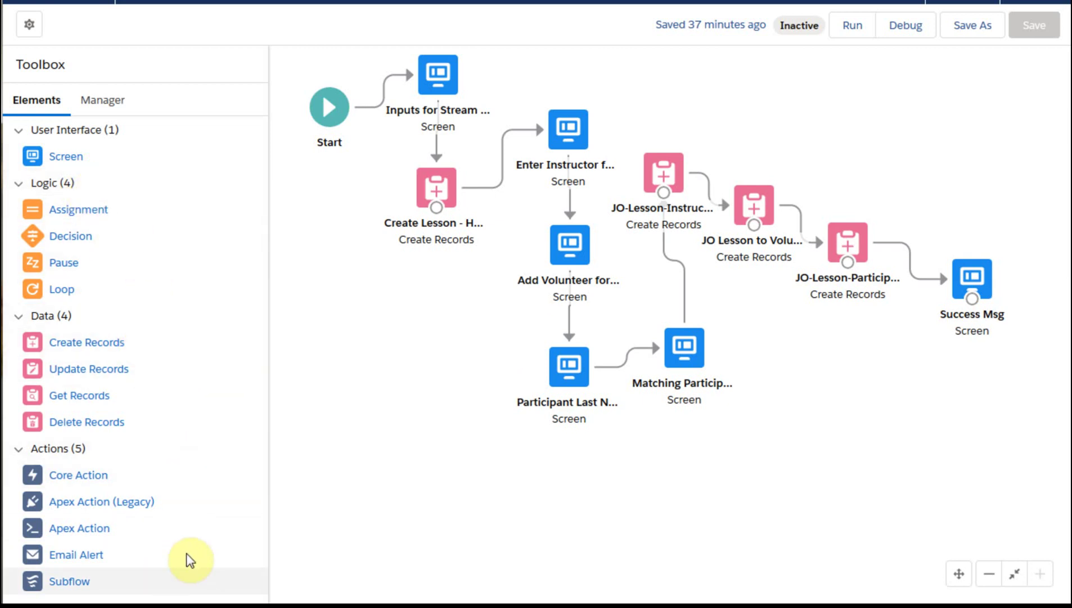
# Browse the flow's resources in the Manager tab and nudge Create Lesson slightly down-right
pyautogui.click(100, 101)
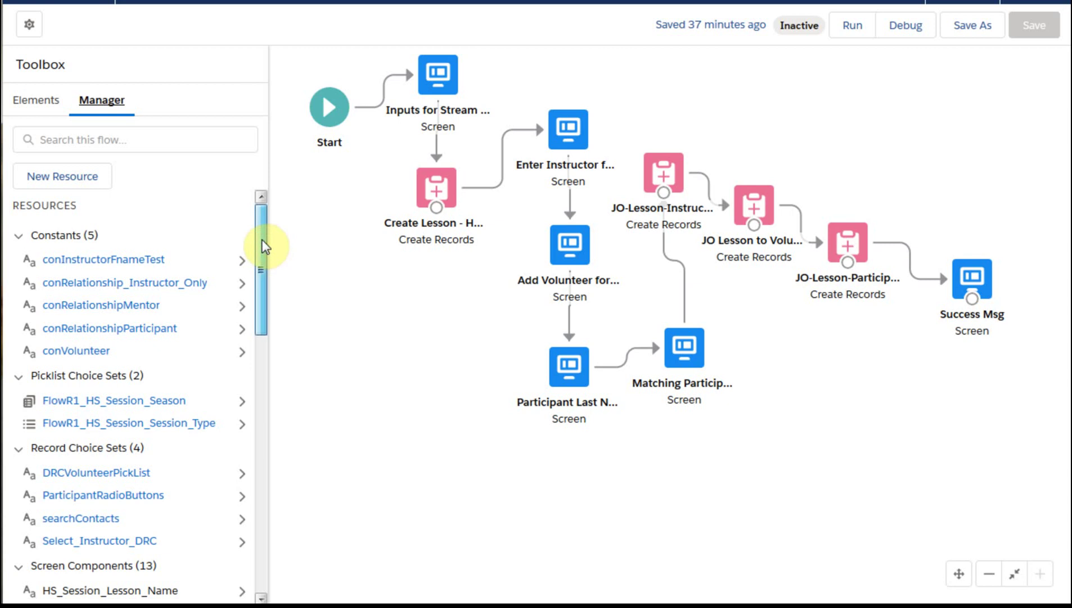
pyautogui.moveTo(261, 238); pyautogui.dragTo(267, 532)
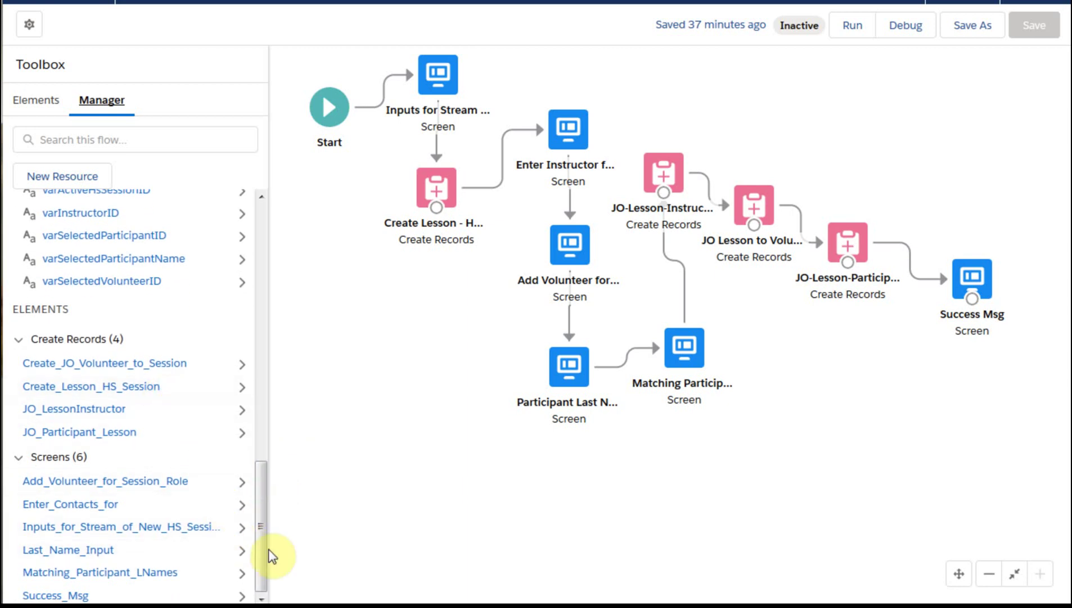
pyautogui.moveTo(265, 562); pyautogui.dragTo(281, 283)
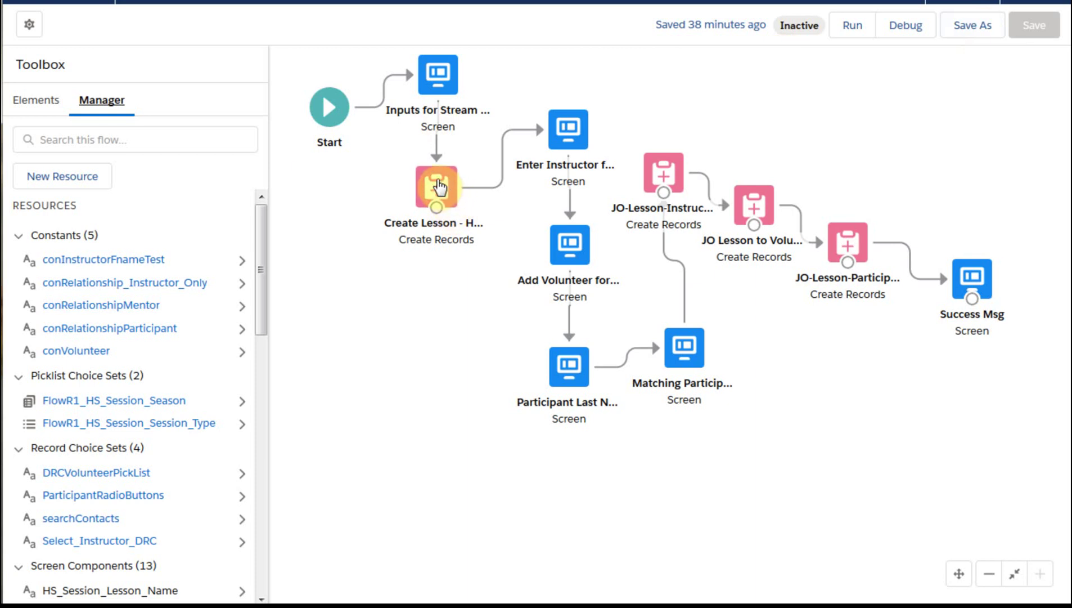
pyautogui.moveTo(439, 189); pyautogui.dragTo(441, 199)
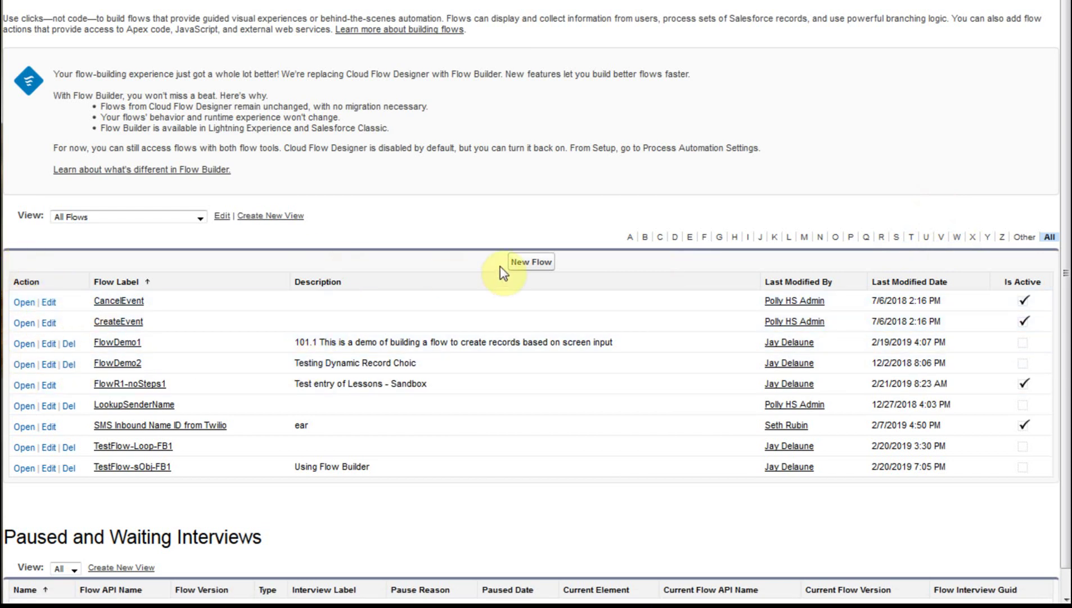
# Create a new flow, check its Manager resources, then return to the Elements toolbox
pyautogui.click(531, 264)
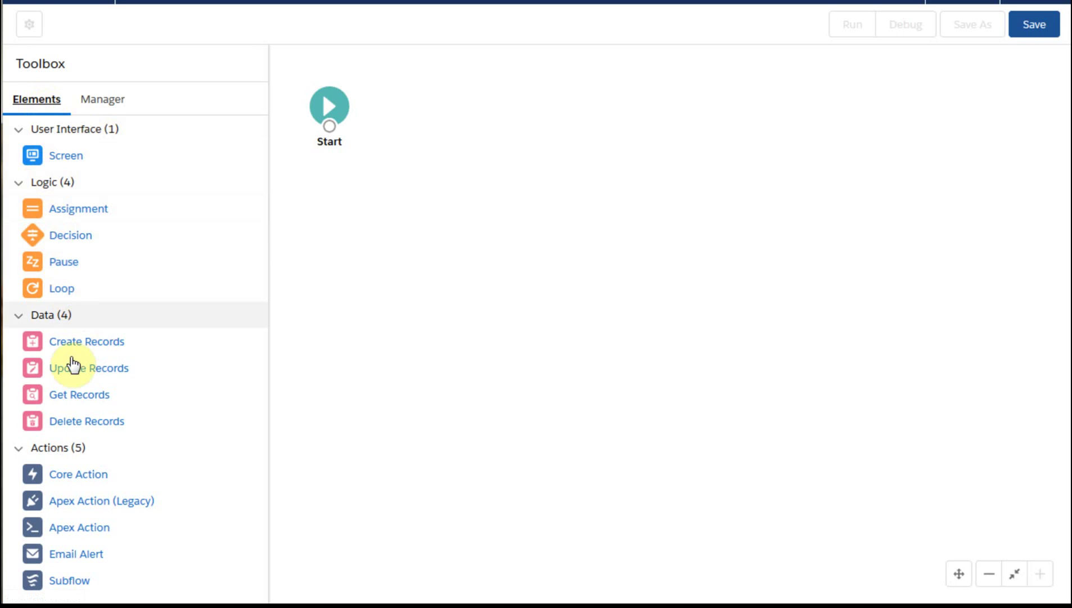
pyautogui.click(107, 107)
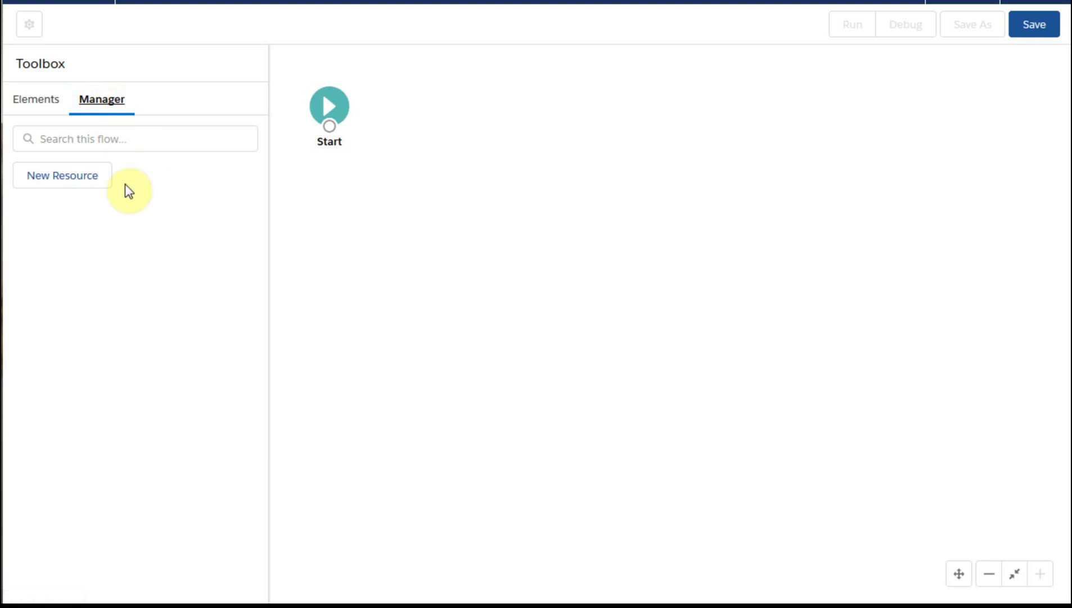
pyautogui.click(35, 103)
# Add a Screen element to the canvas with the label 'test'
pyautogui.moveTo(68, 163); pyautogui.dragTo(386, 192)
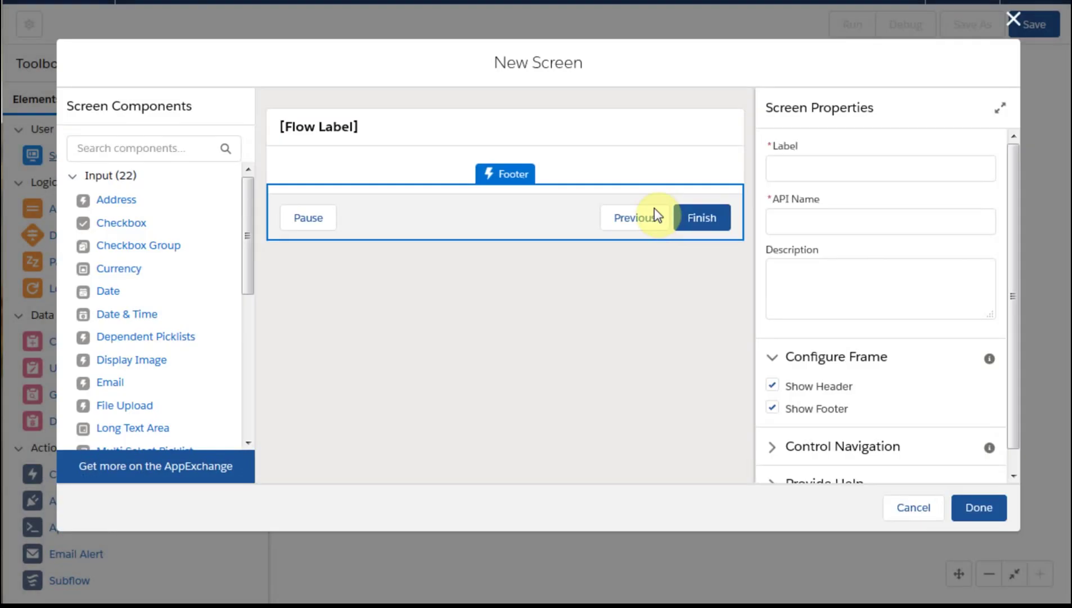
pyautogui.click(808, 168)
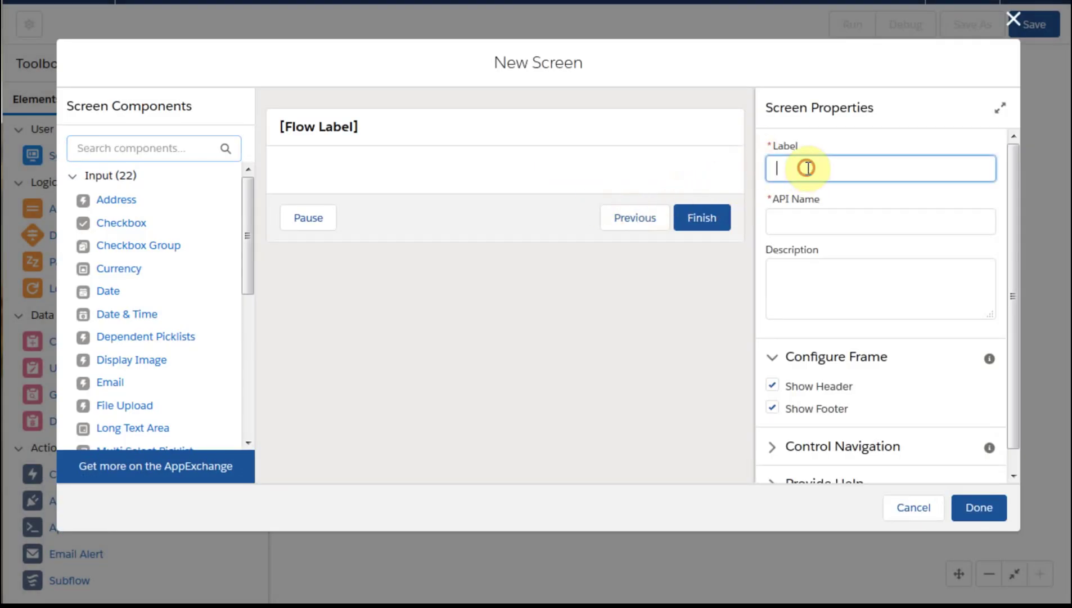
pyautogui.write('test')
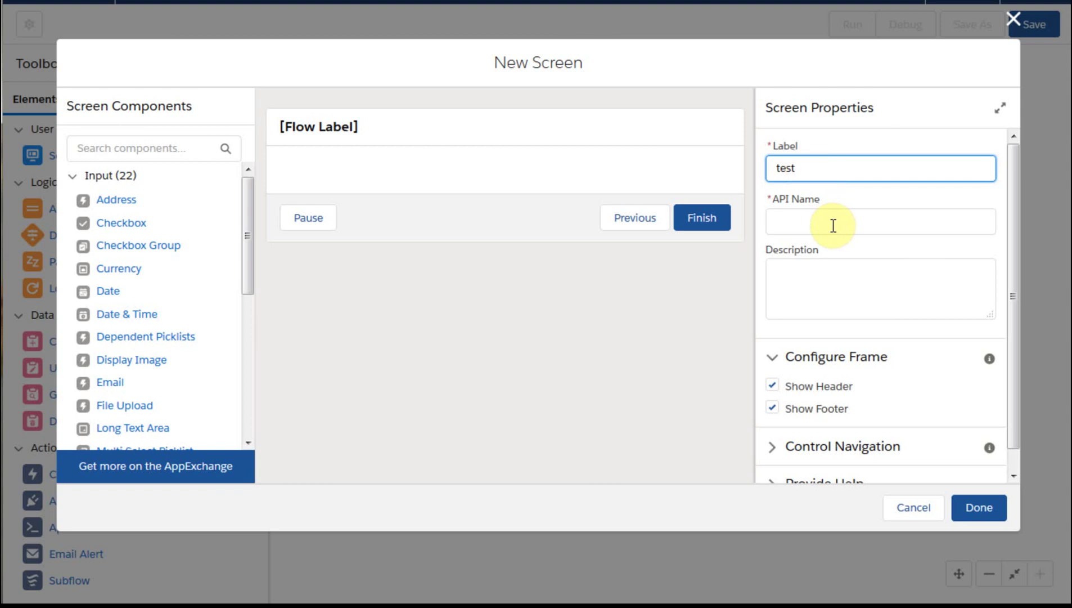
pyautogui.click(831, 225)
pyautogui.click(801, 284)
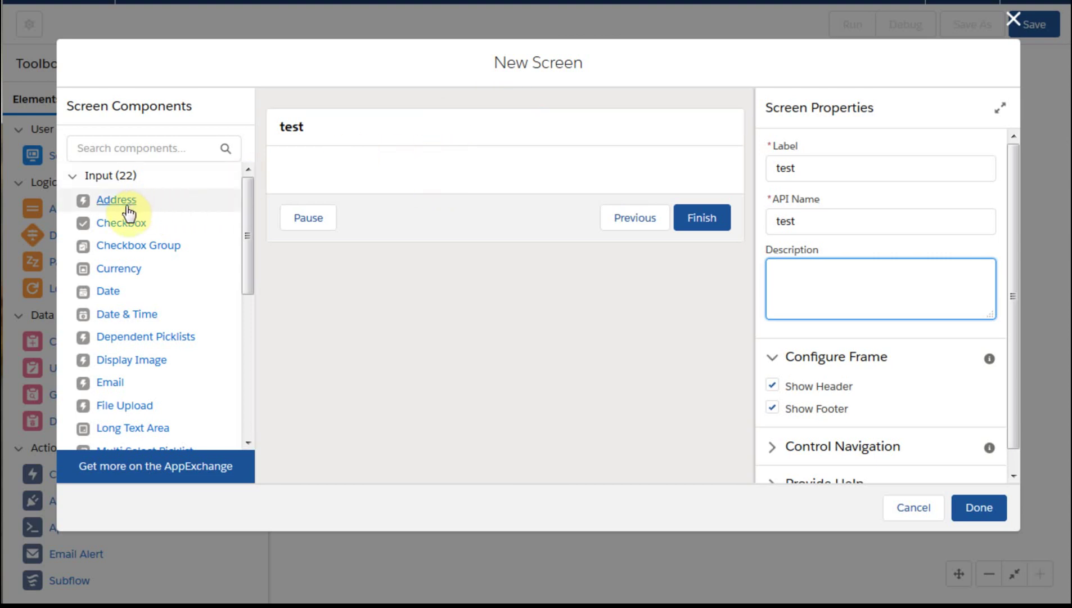
# Put an Address component on the test screen, give it an API name, and finish
pyautogui.moveTo(127, 207); pyautogui.dragTo(398, 178)
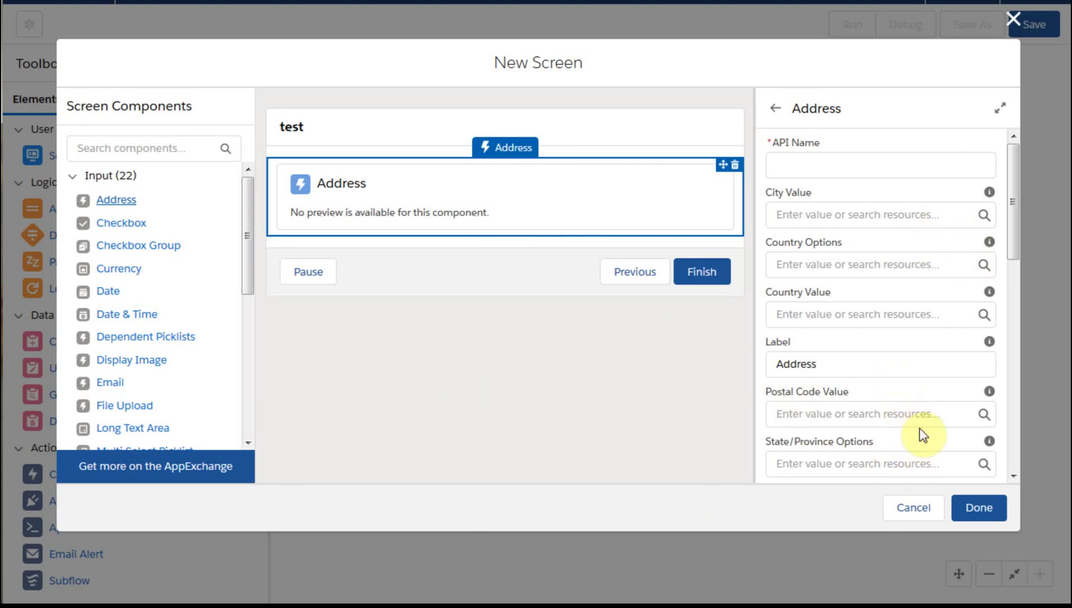
pyautogui.click(980, 509)
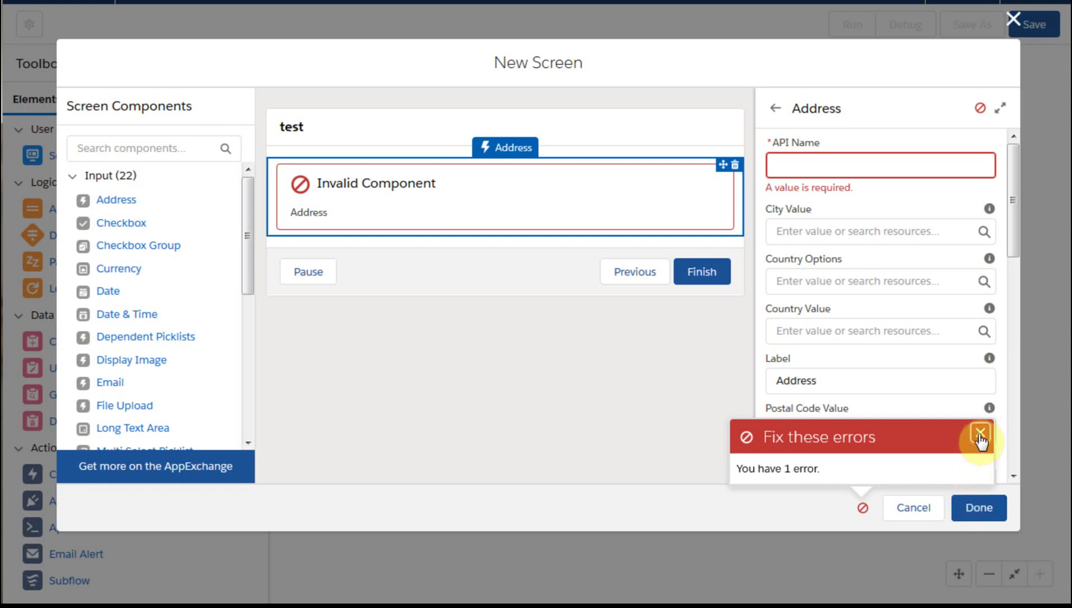
pyautogui.click(829, 163)
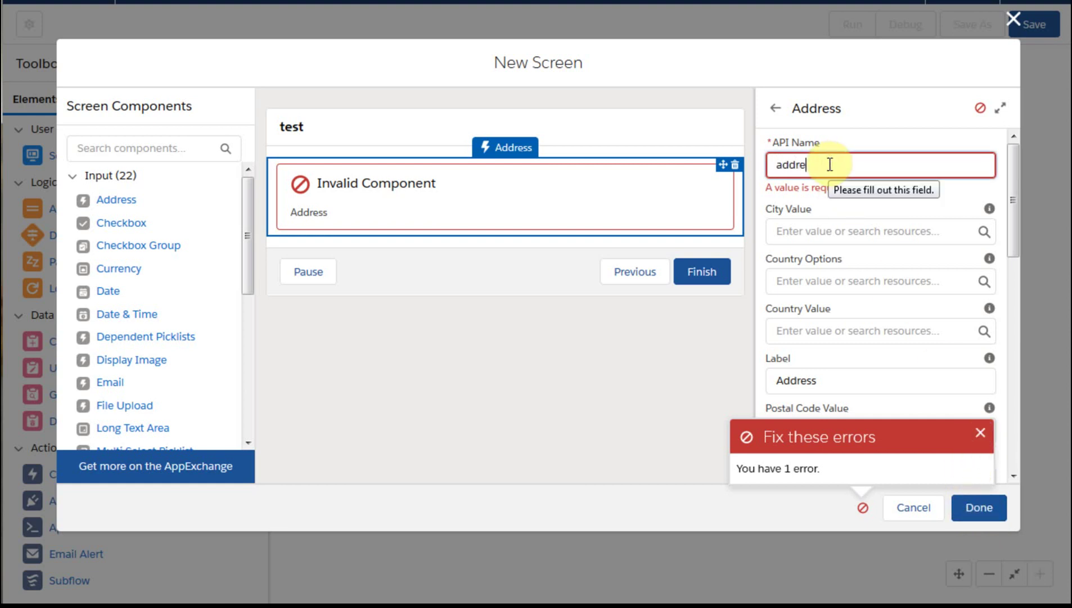
pyautogui.click(985, 507)
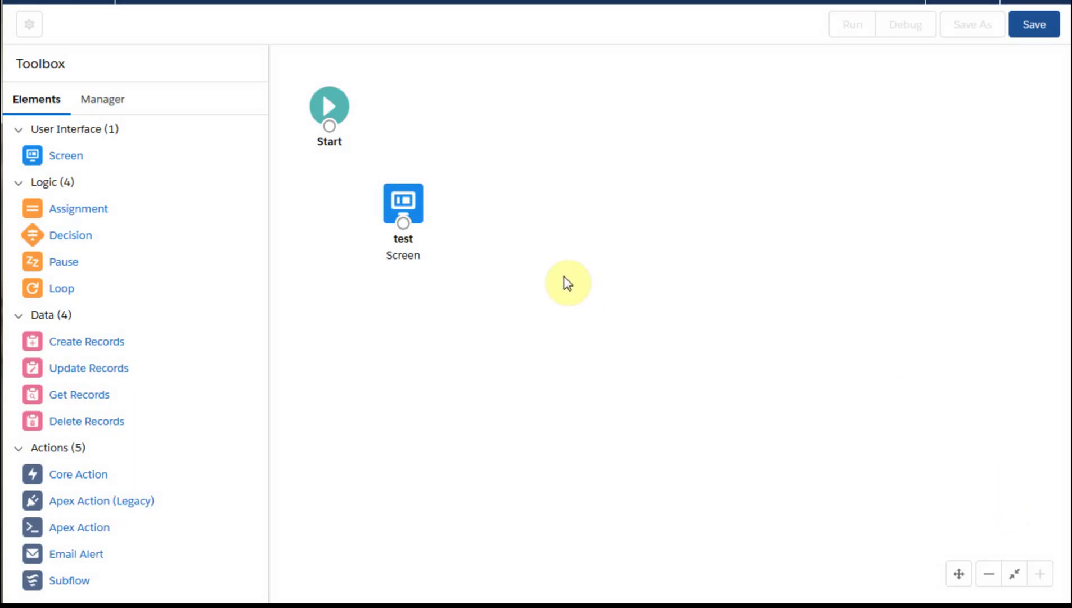
# Review the new flow's resources in Manager, then cancel the Save dialog without saving
pyautogui.click(108, 103)
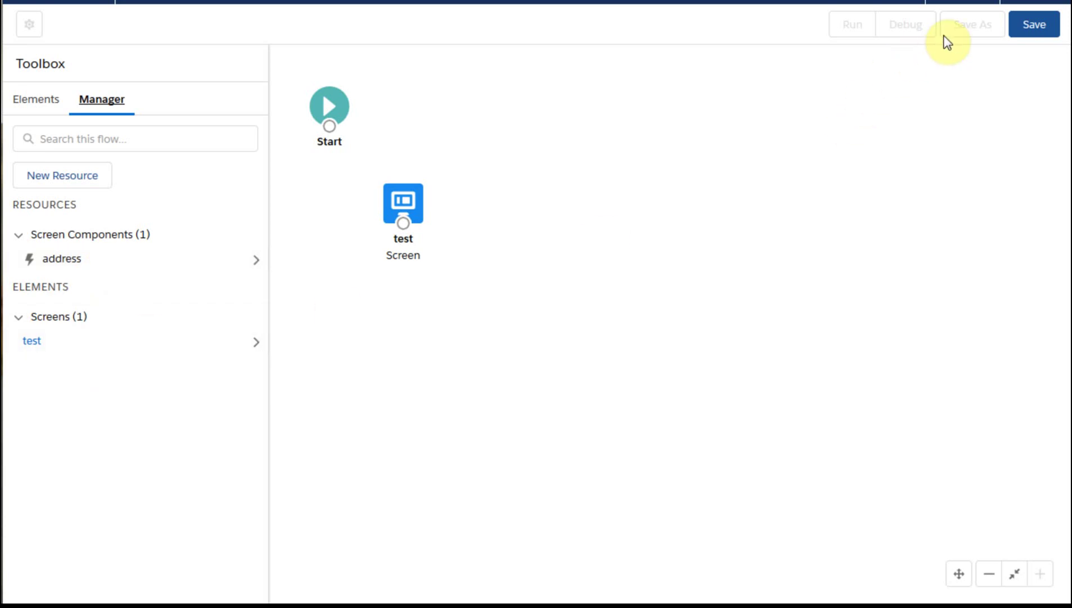
pyautogui.click(1038, 31)
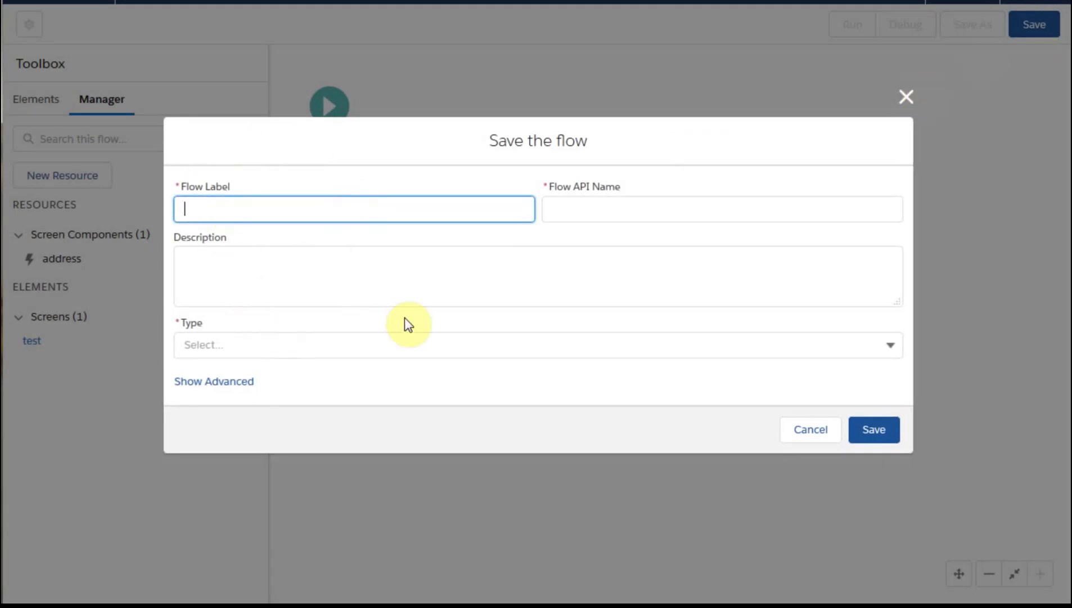
pyautogui.click(812, 430)
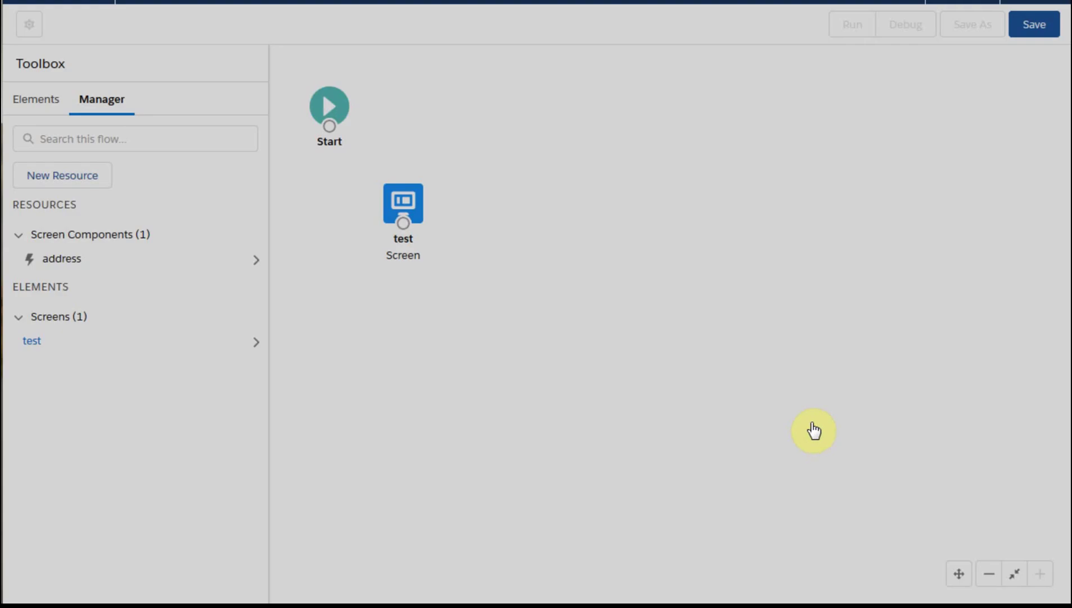